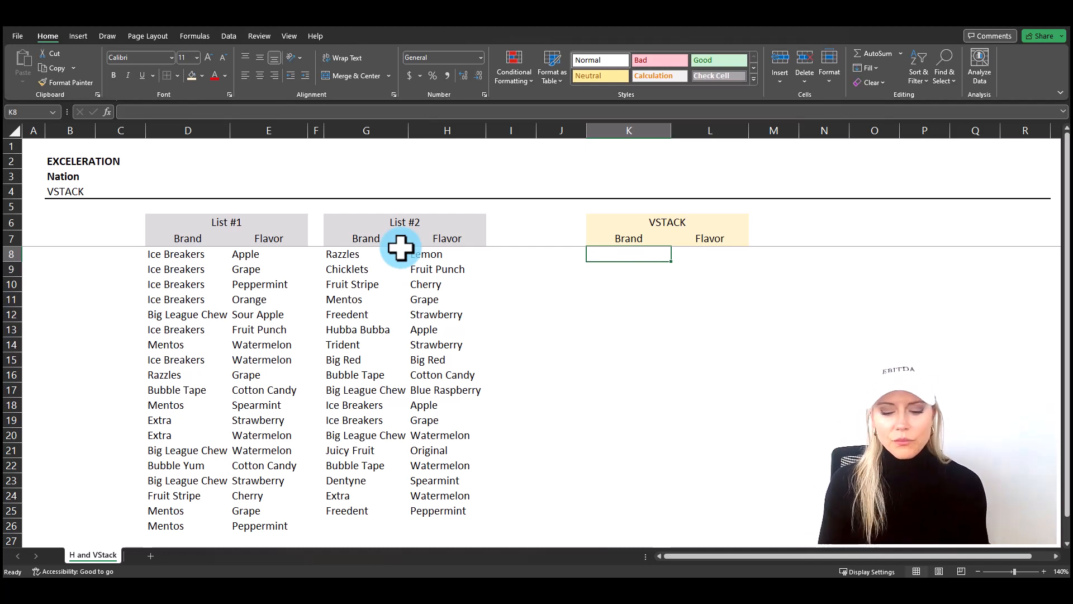
Stack the Brand columns of List #1 and List #2 in K8 with =VSTACK(D8:D26,G8:G25) and check the spilled list
text(=)
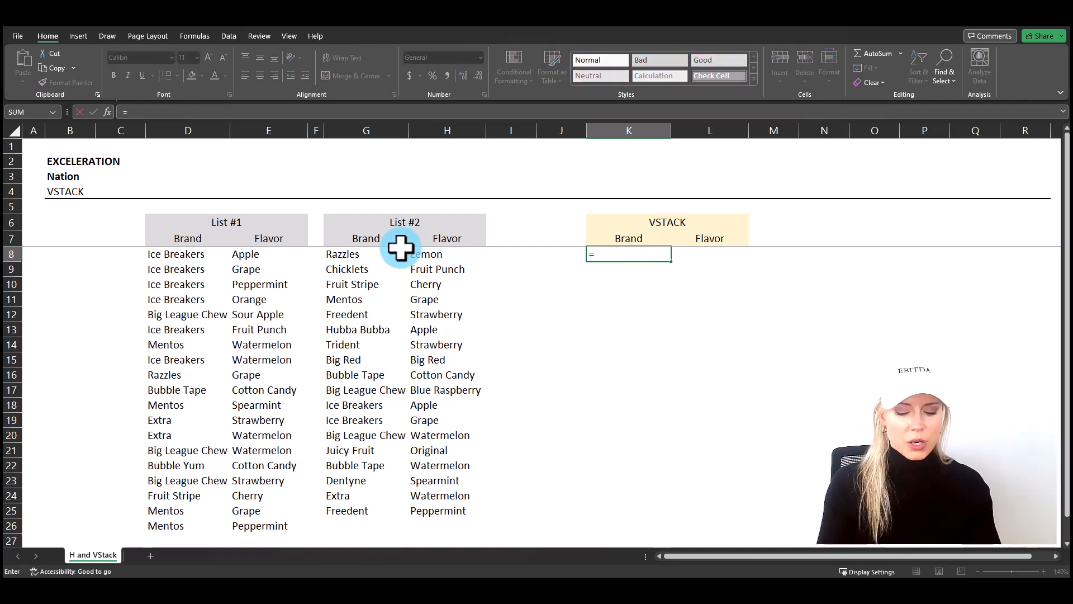
text(vstack)
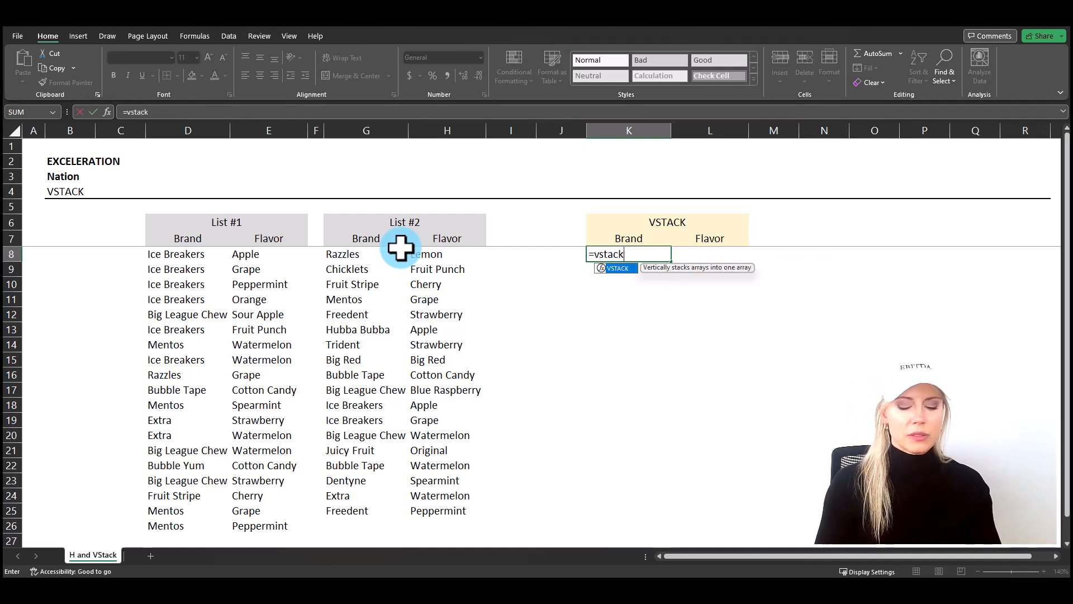
text(()
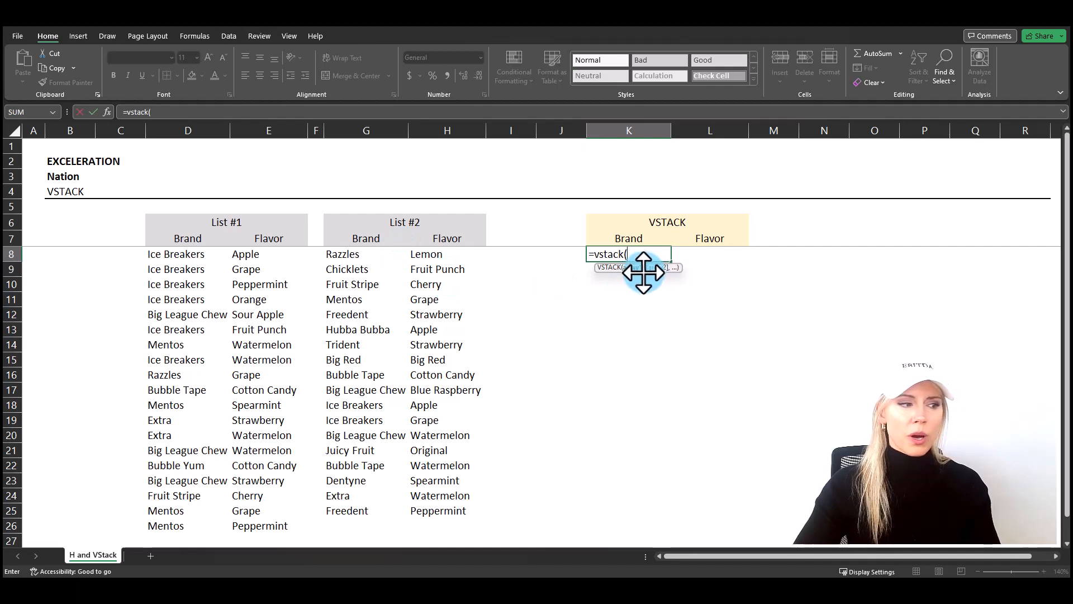
drag(190, 254, 179, 520)
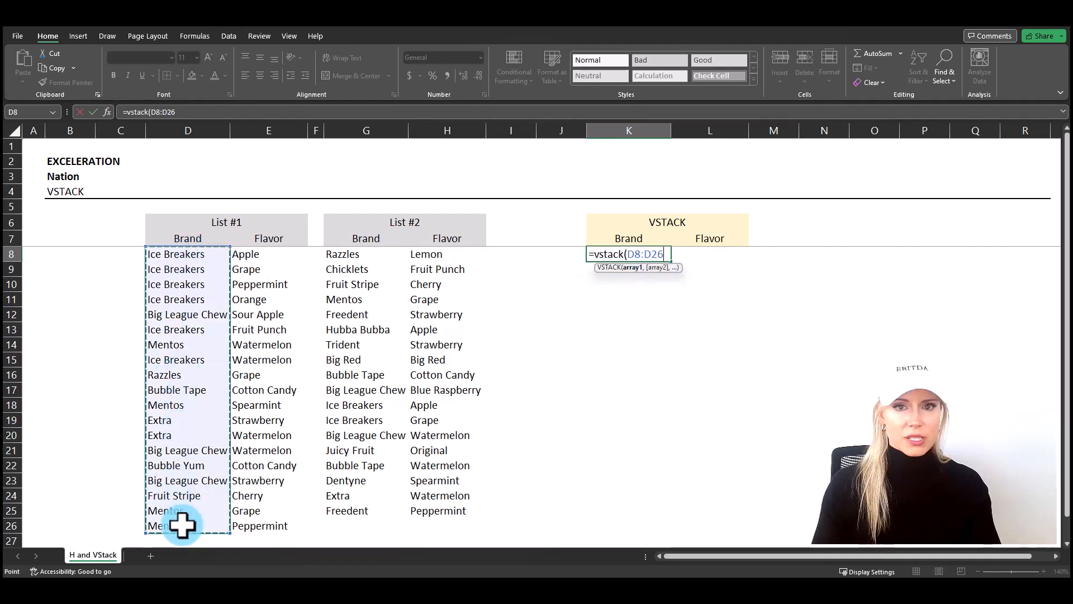
text(,)
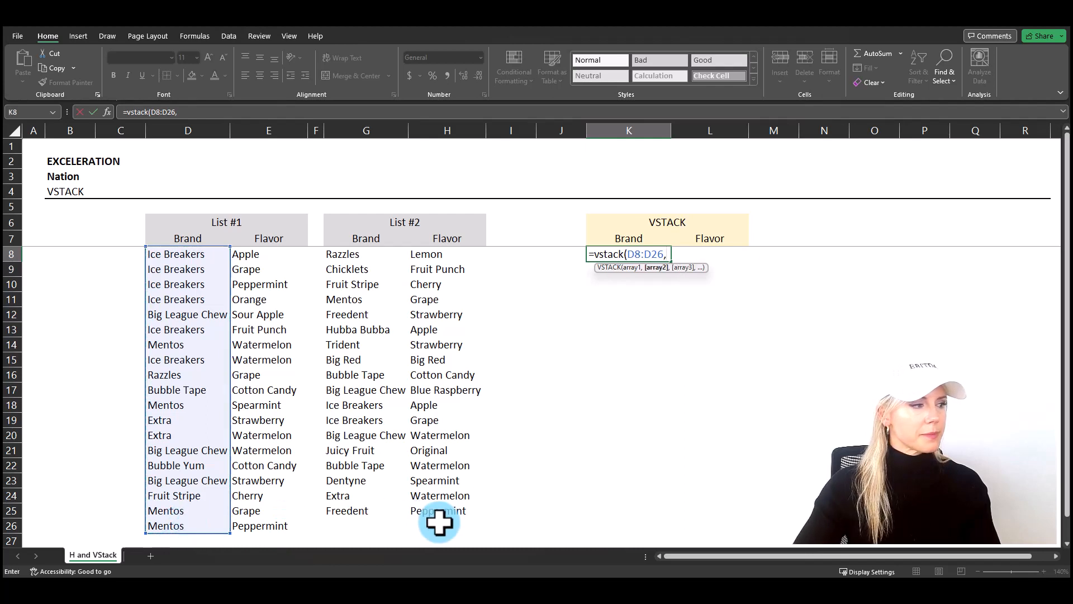
drag(343, 253, 338, 510)
key(Return)
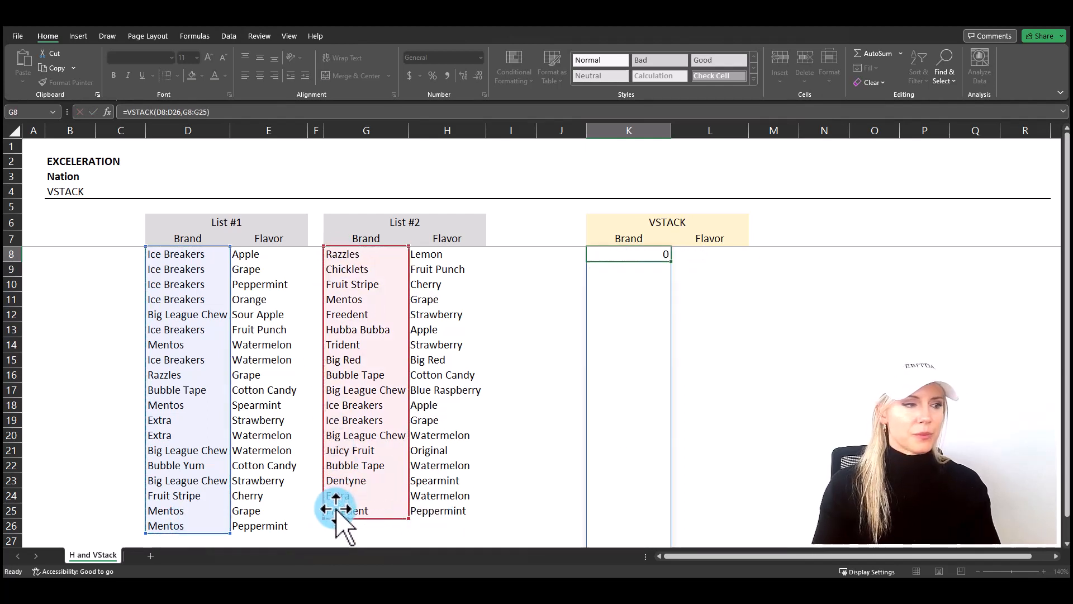
key(Up)
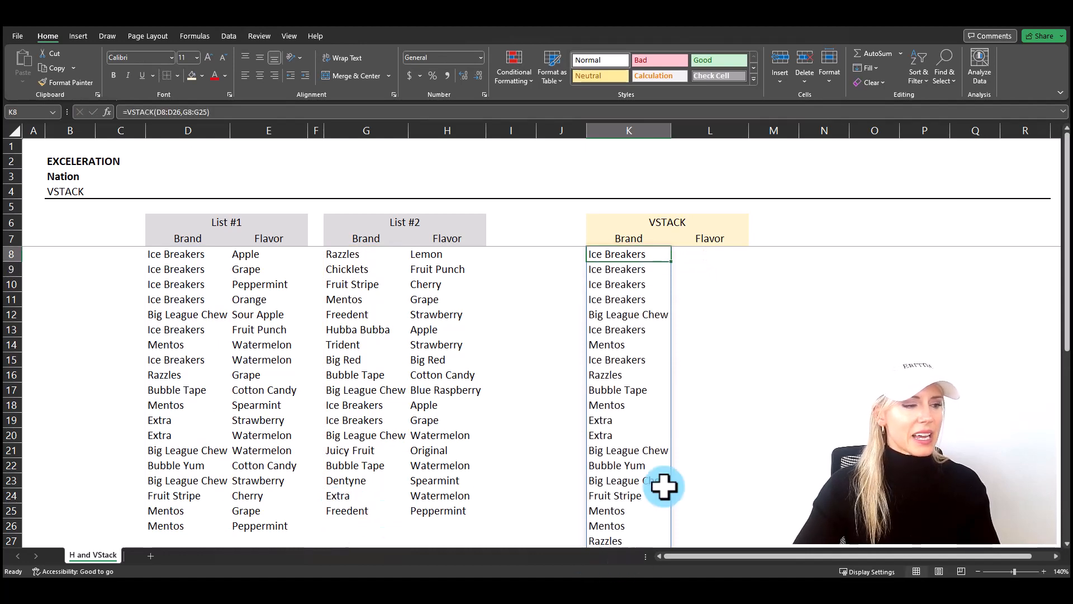
scroll(633, 432, down, 8)
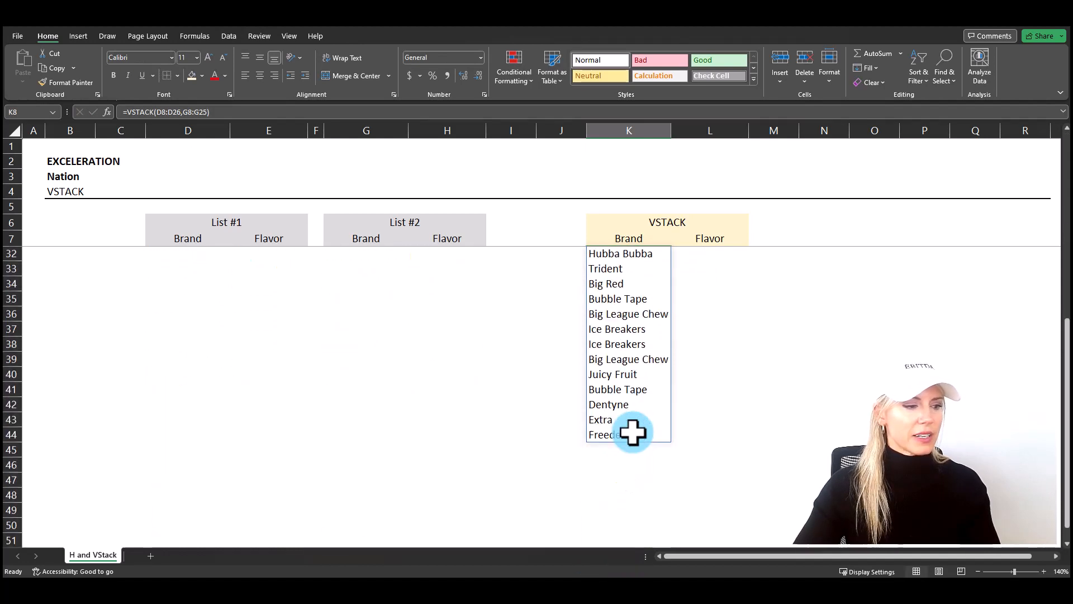
scroll(632, 432, up, 8)
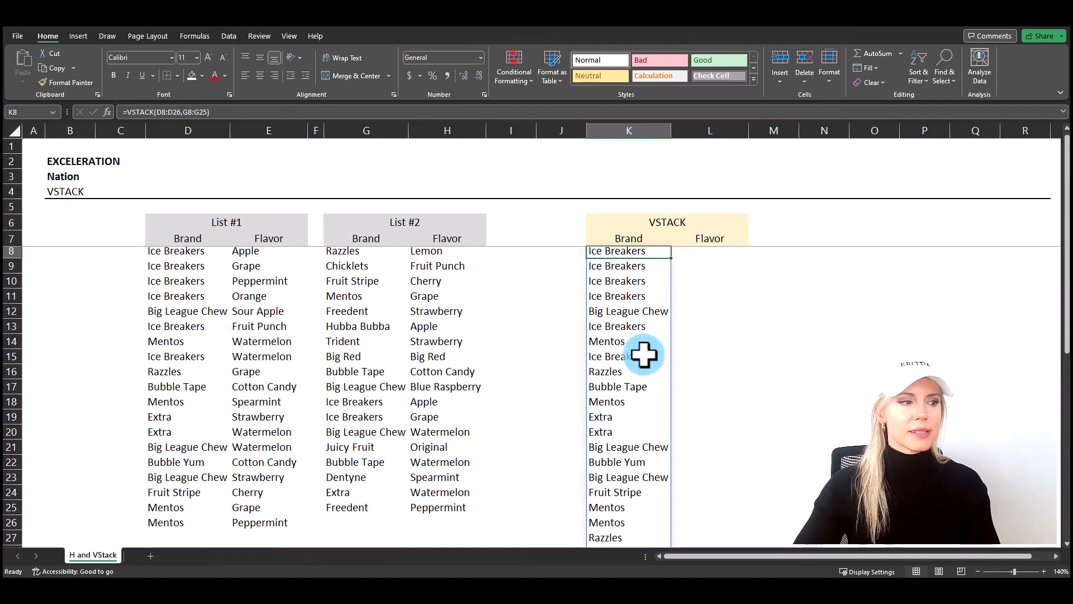
scroll(643, 355, up, 2)
scroll(643, 354, down, 2)
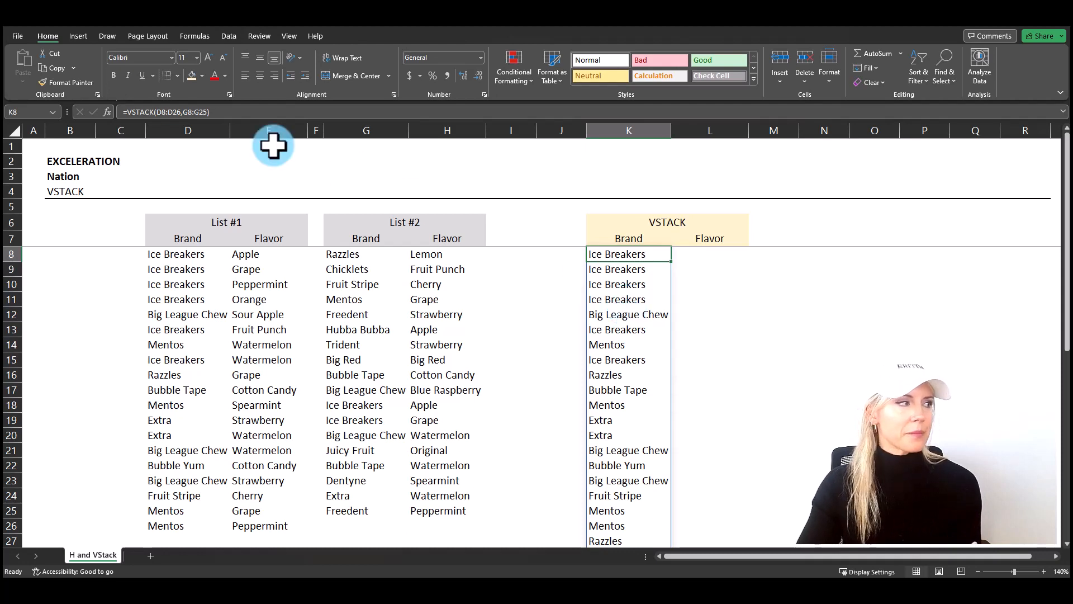
Wrap the K8 formula in UNIQUE so it reads =UNIQUE(VSTACK(D8:D26,G8:G25))
click(125, 112)
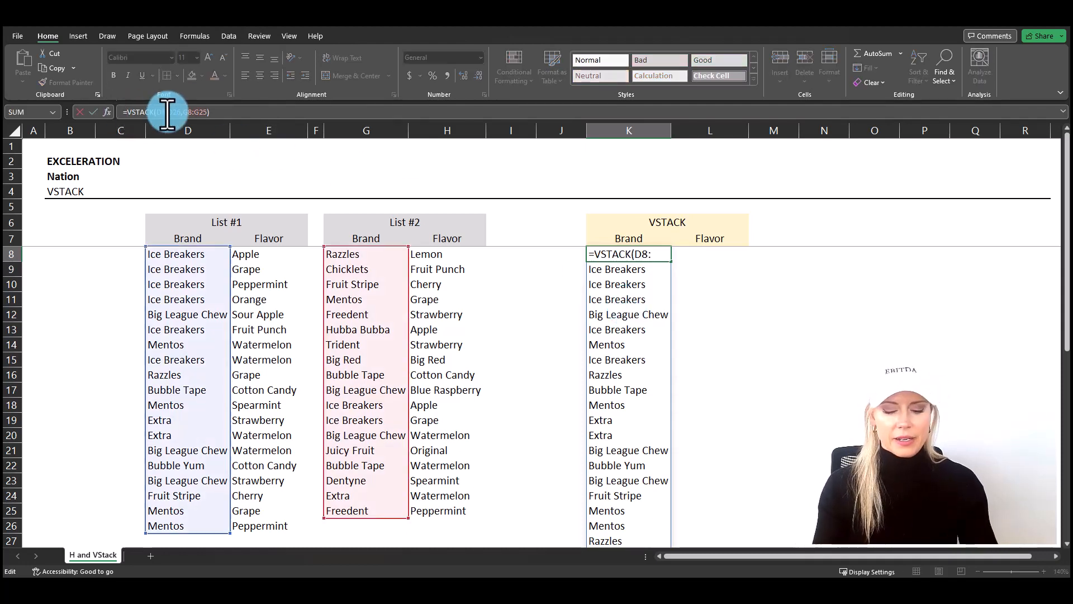
text(uniqeu)
key(BackSpace)
key(BackSpace)
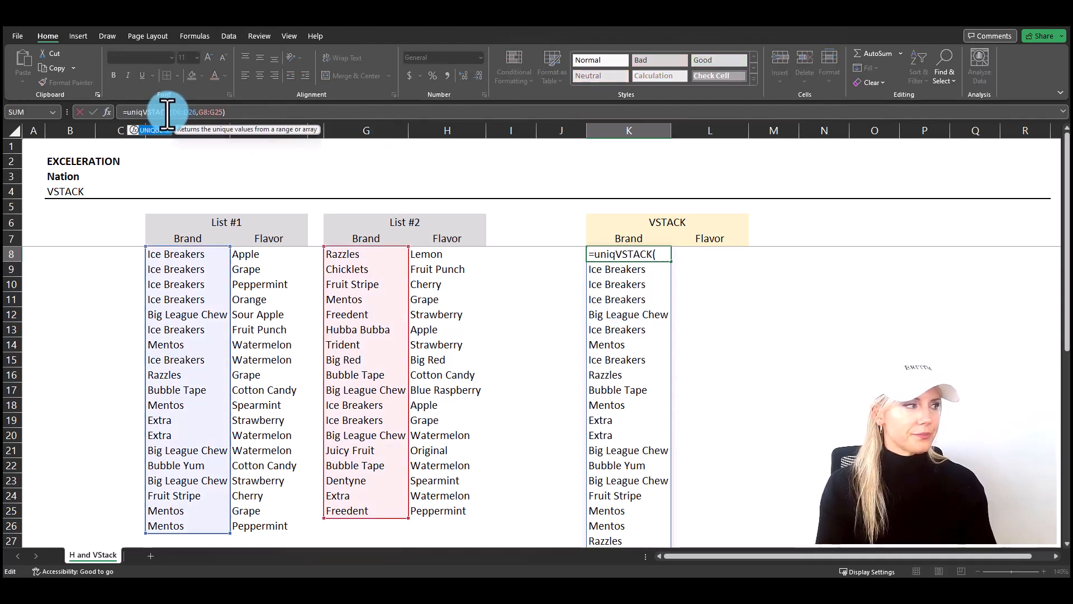
text(ue()
click(252, 114)
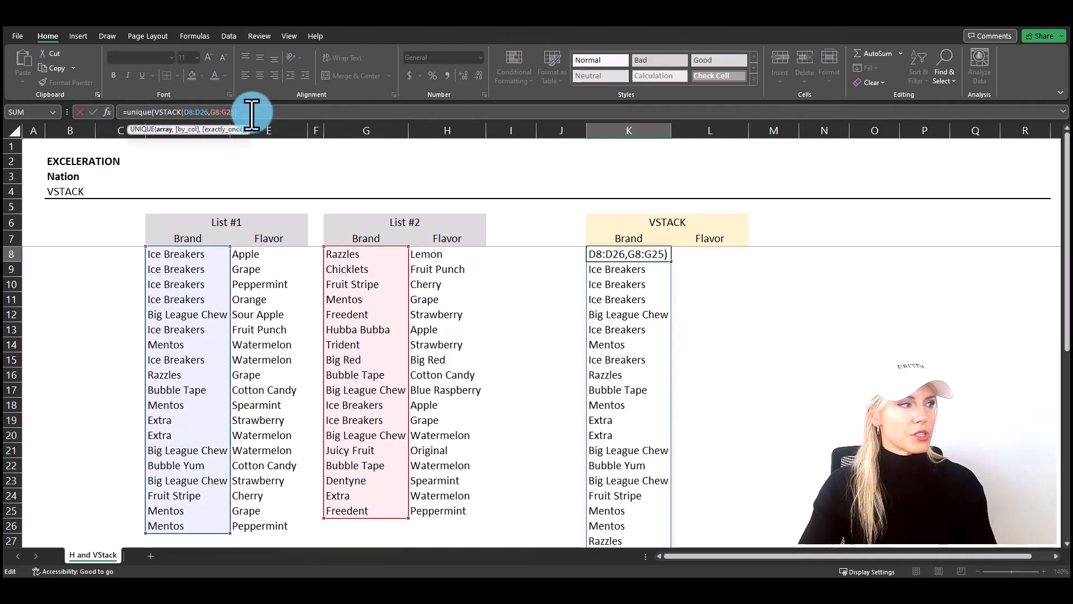
text())
key(ctrl+Return)
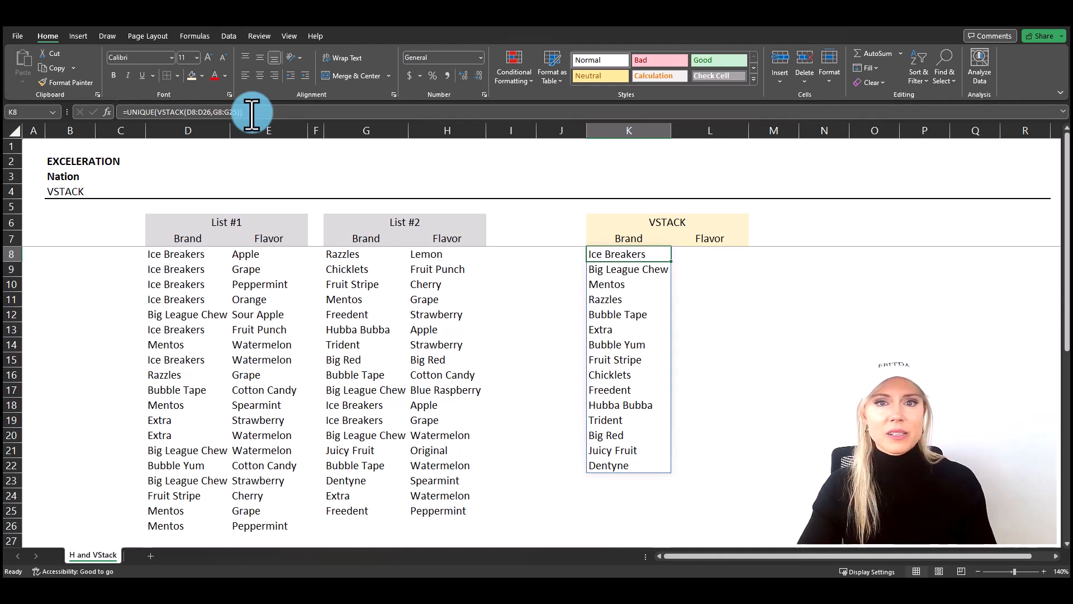
Wrap the K8 formula in SORT so it reads =SORT(UNIQUE(VSTACK(D8:D26,G8:G25)))
click(129, 112)
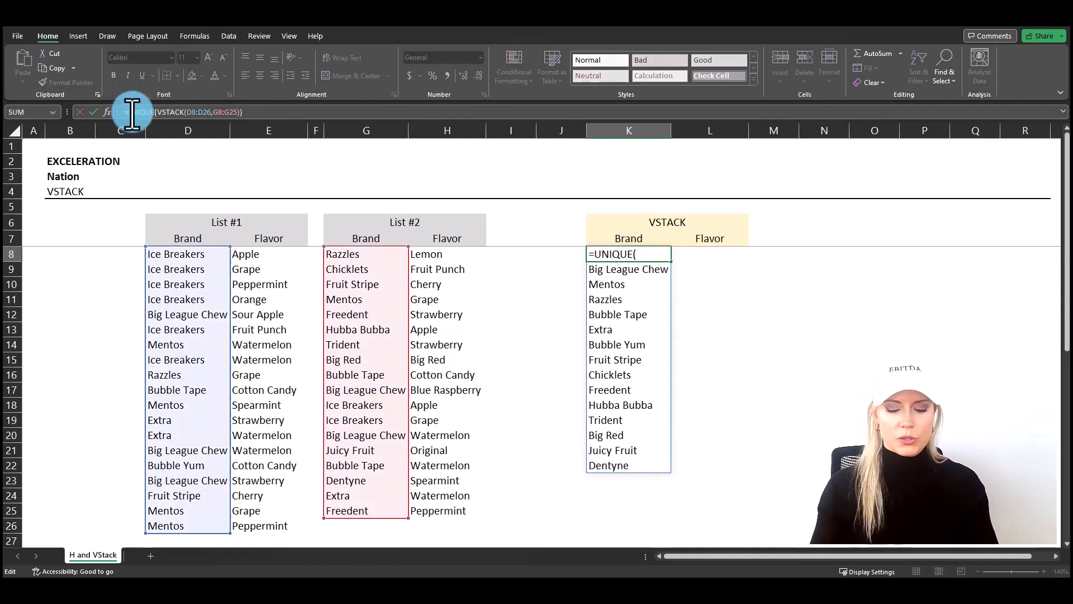
text(sort()
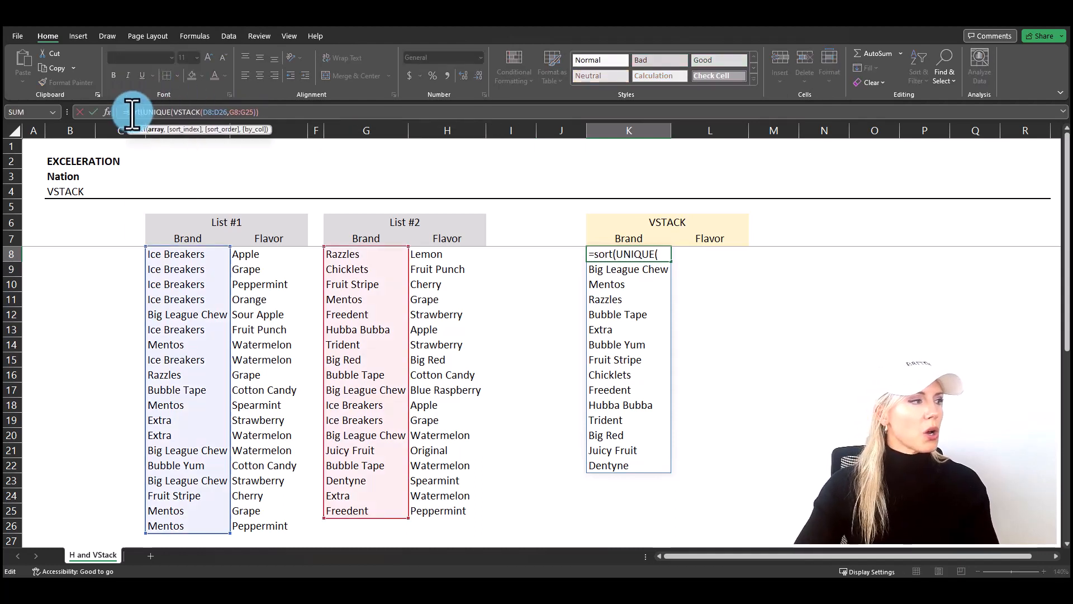
click(268, 115)
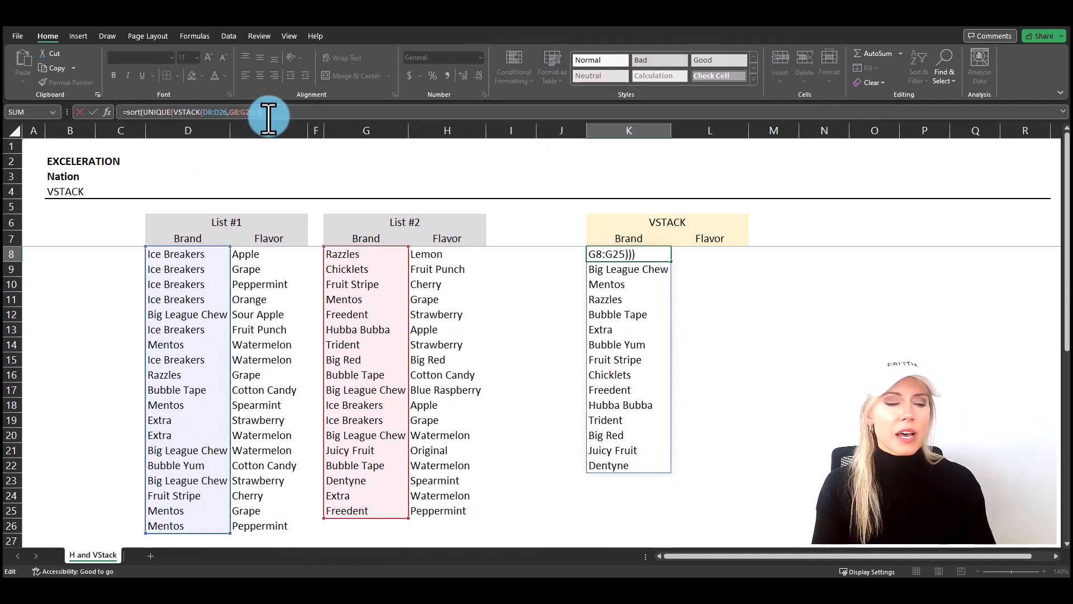
key(ctrl+Return)
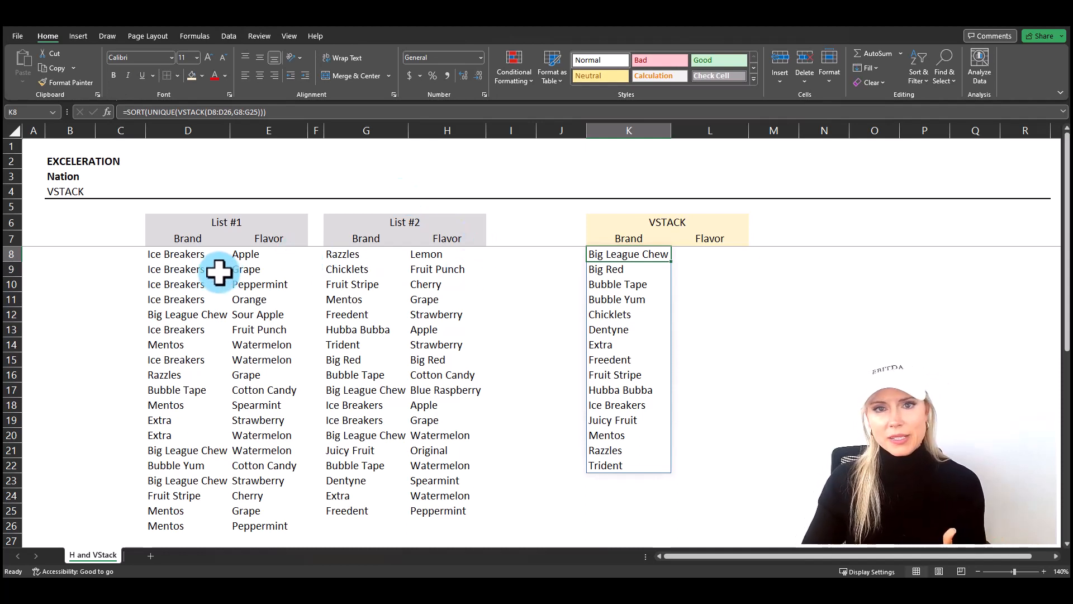
Replace the VSTACK arguments in K8 with List #1's Brand and Flavor range D8:E26 as the first array
click(223, 113)
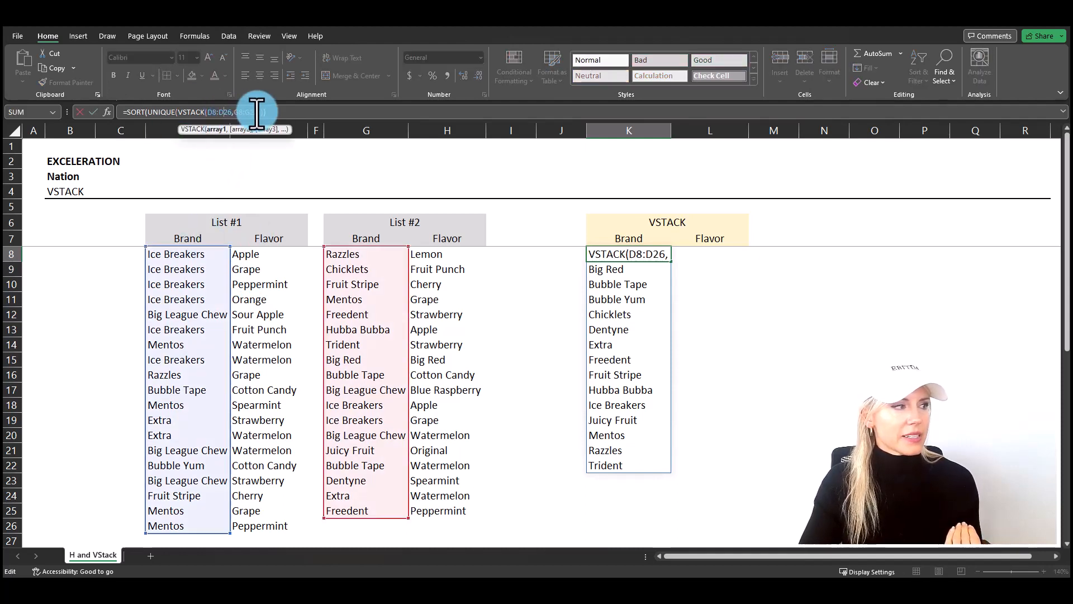
drag(258, 113, 208, 113)
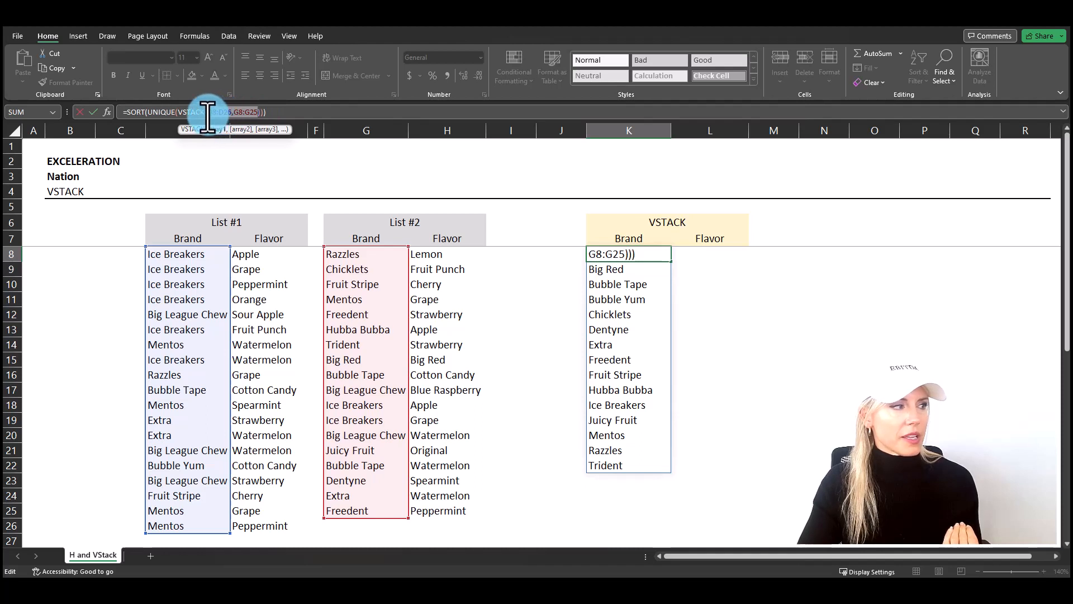
click(197, 255)
key(ctrl+shift+Right)
key(ctrl+shift+Down)
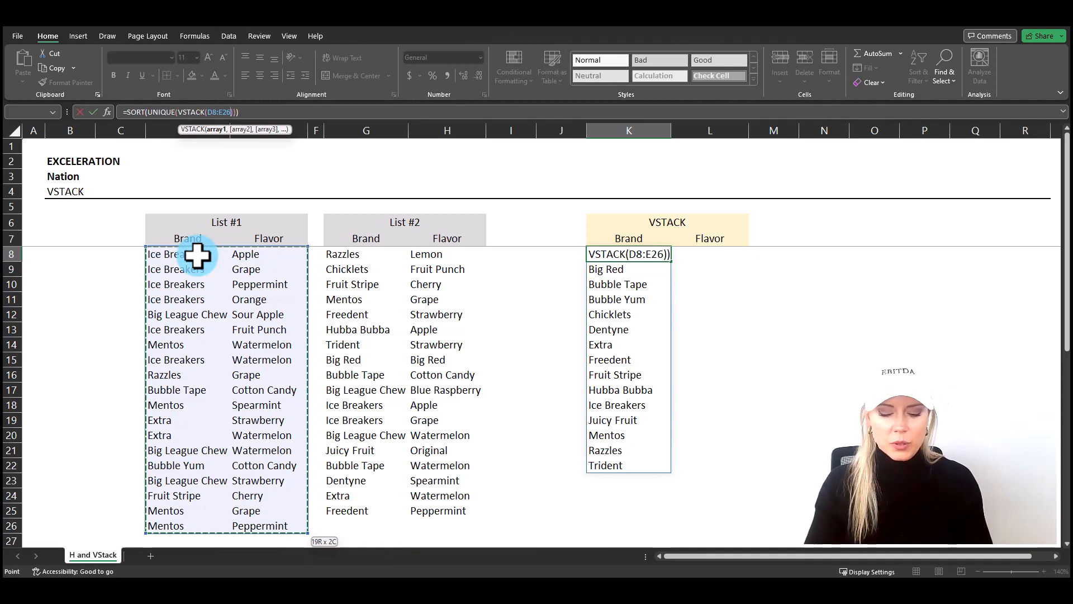
text(,)
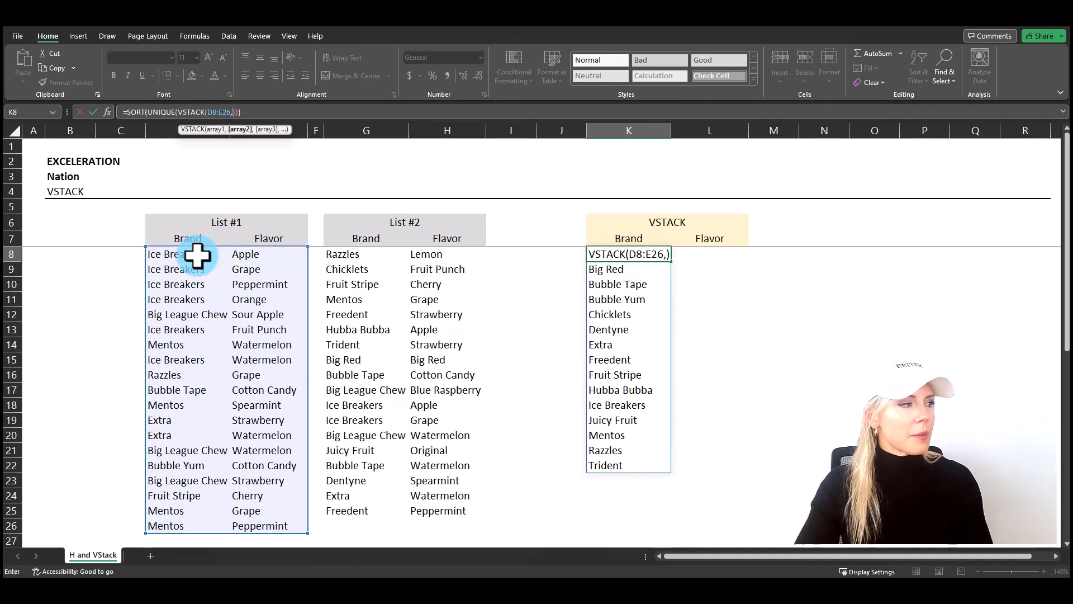
Add List #2's Brand and Flavor range G8:H25 as the second VSTACK array, commit the formula and look over the result
click(342, 257)
key(ctrl+shift+Right)
key(ctrl+shift+Down)
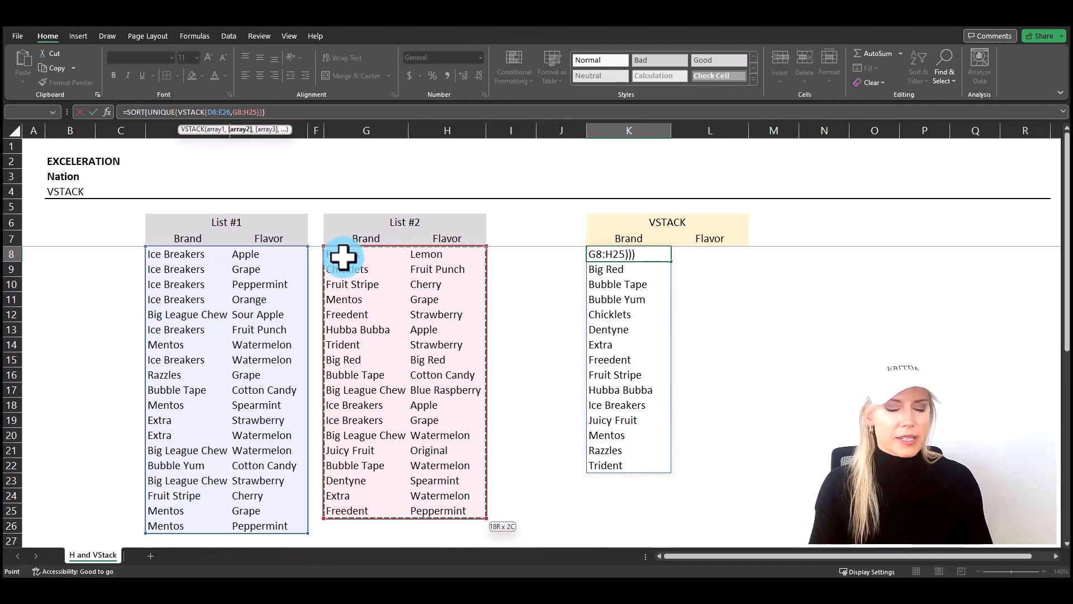
key(Return)
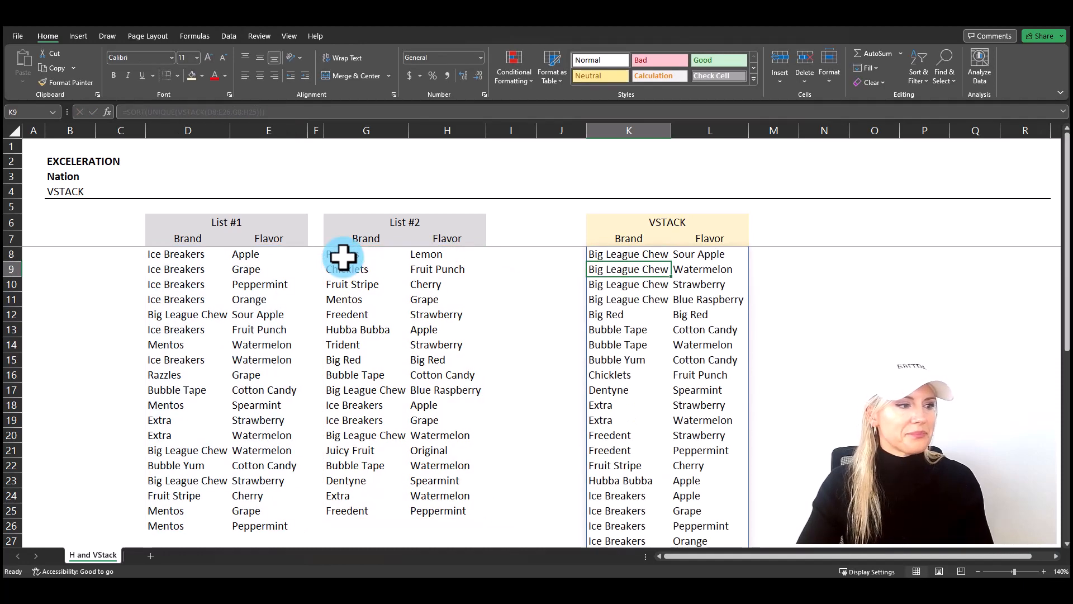
key(Up)
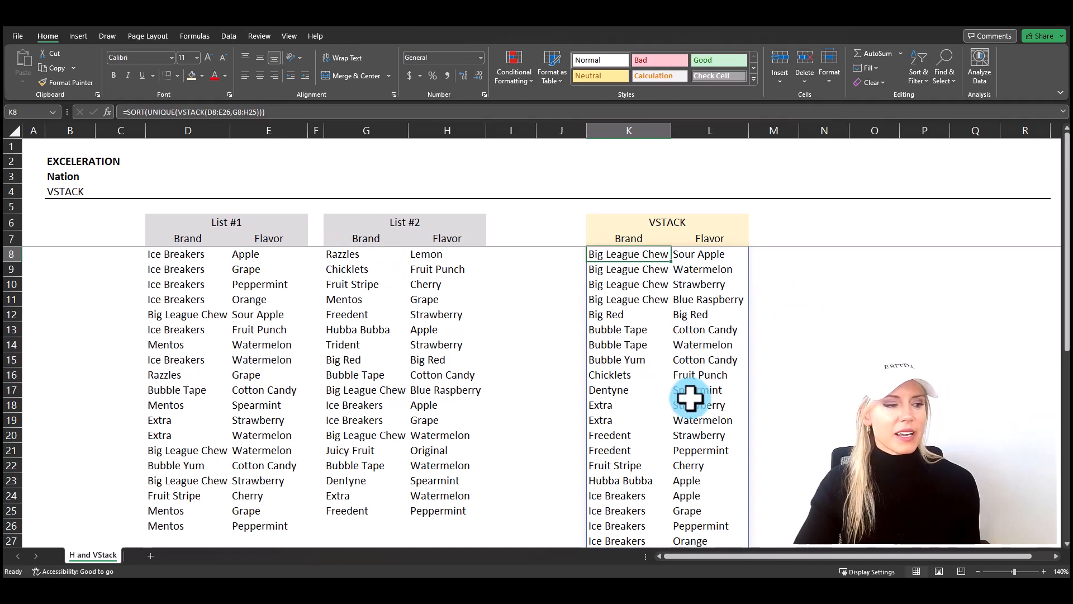
scroll(690, 394, down, 1)
scroll(690, 398, up, 1)
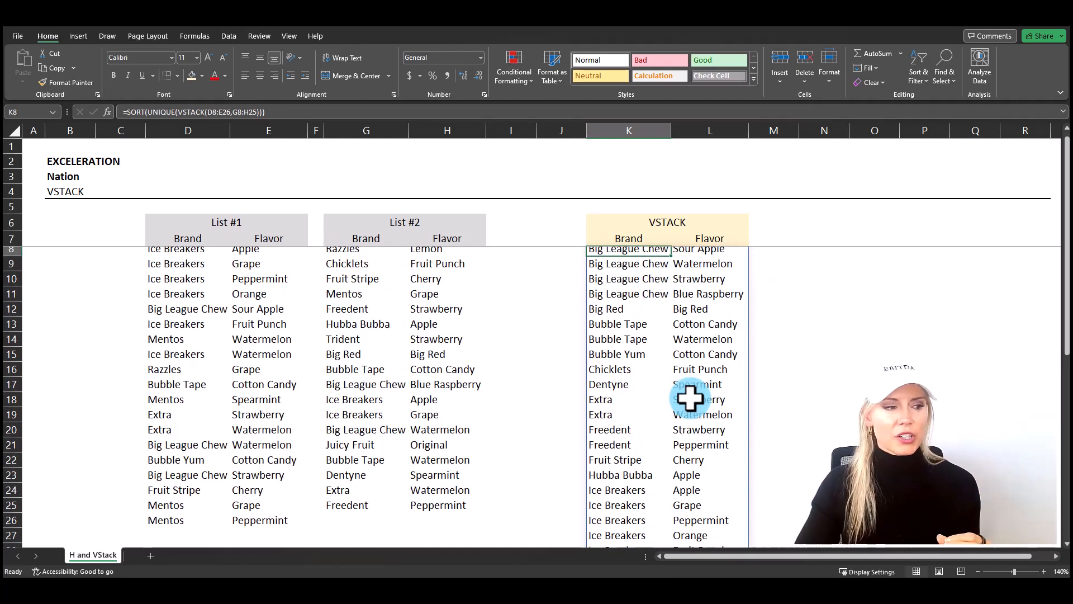
scroll(665, 339, up, 1)
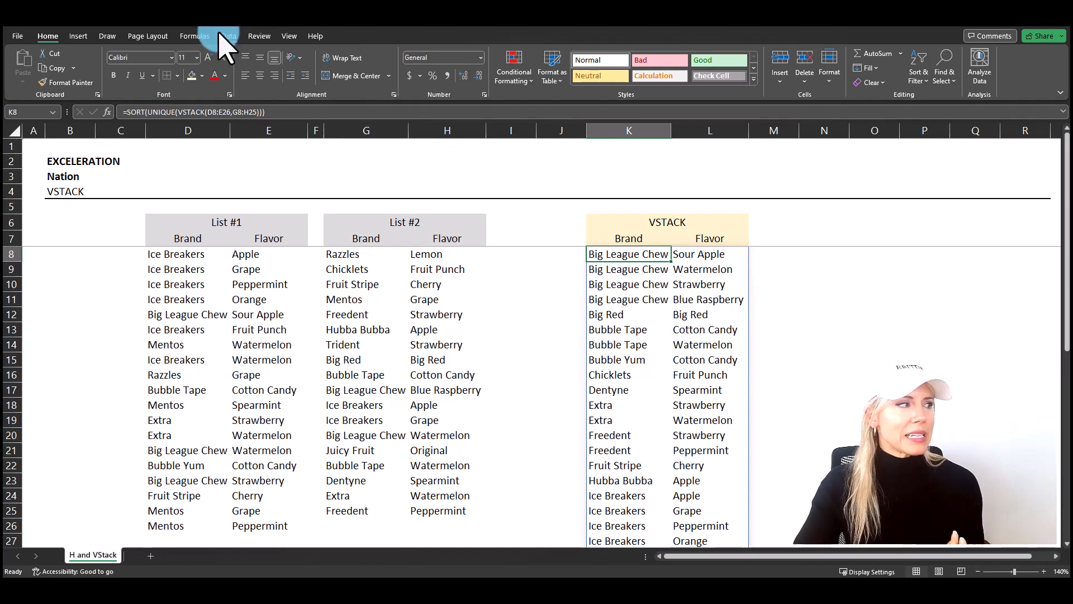
Insert a PivotTable from the stacked range K7:L37 on the existing worksheet at cell N8
click(79, 36)
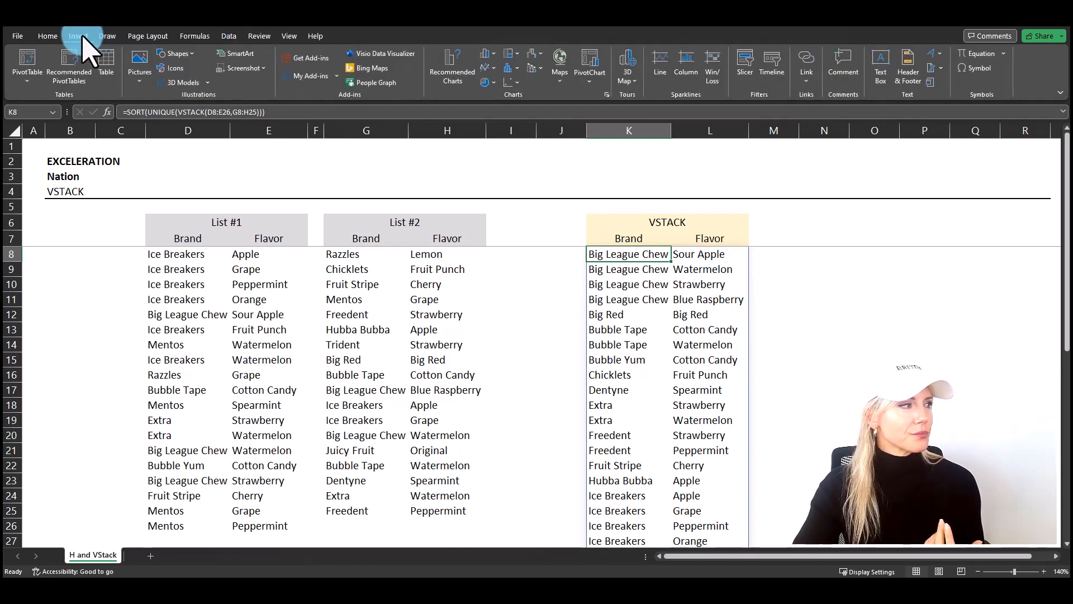
click(28, 64)
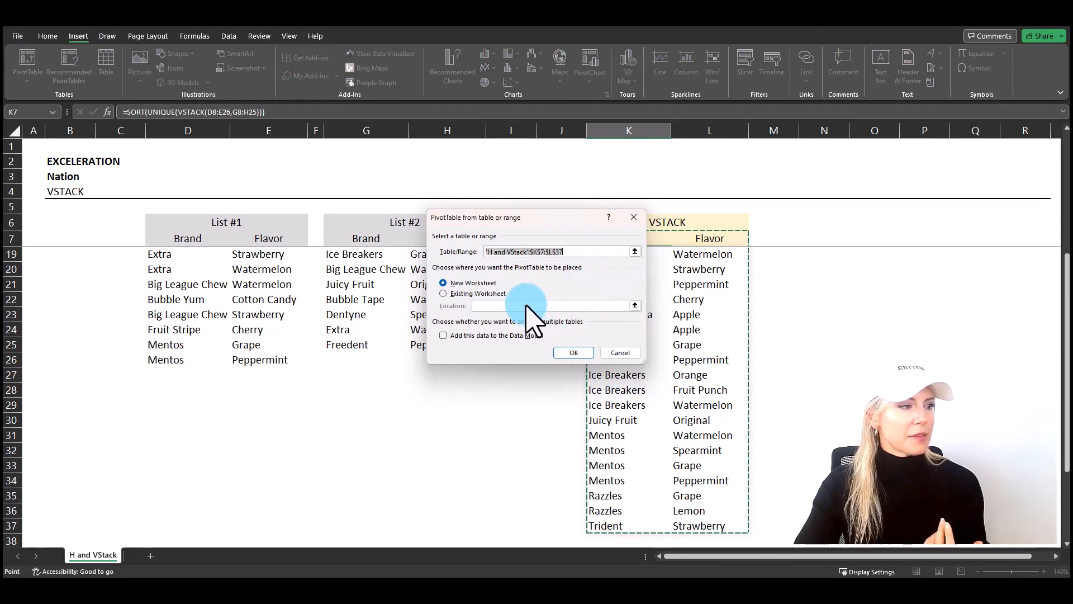
click(454, 294)
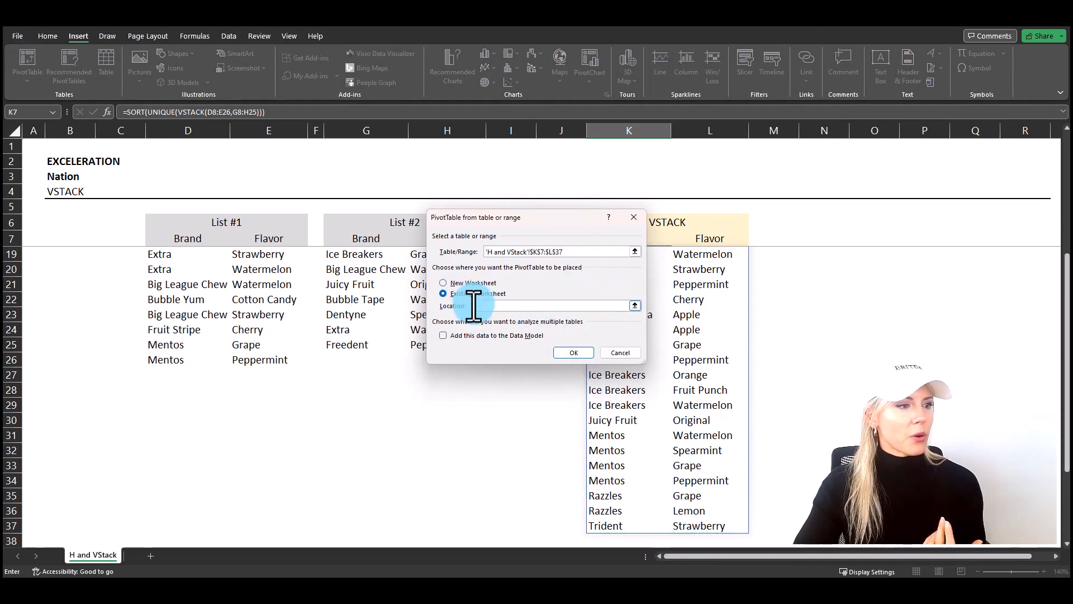
scroll(794, 234, up, 4)
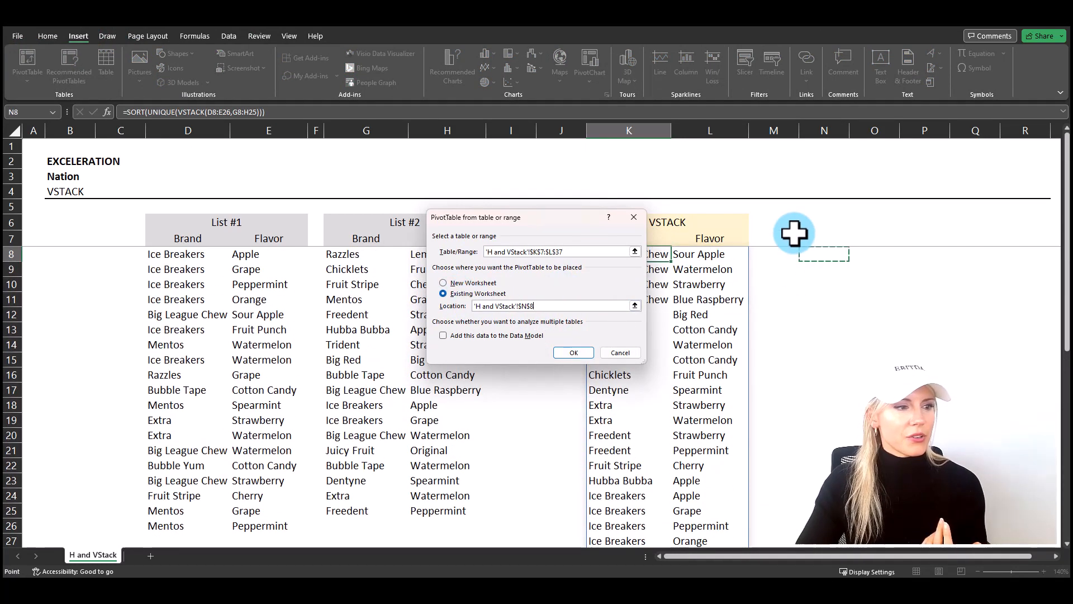
click(825, 254)
click(575, 353)
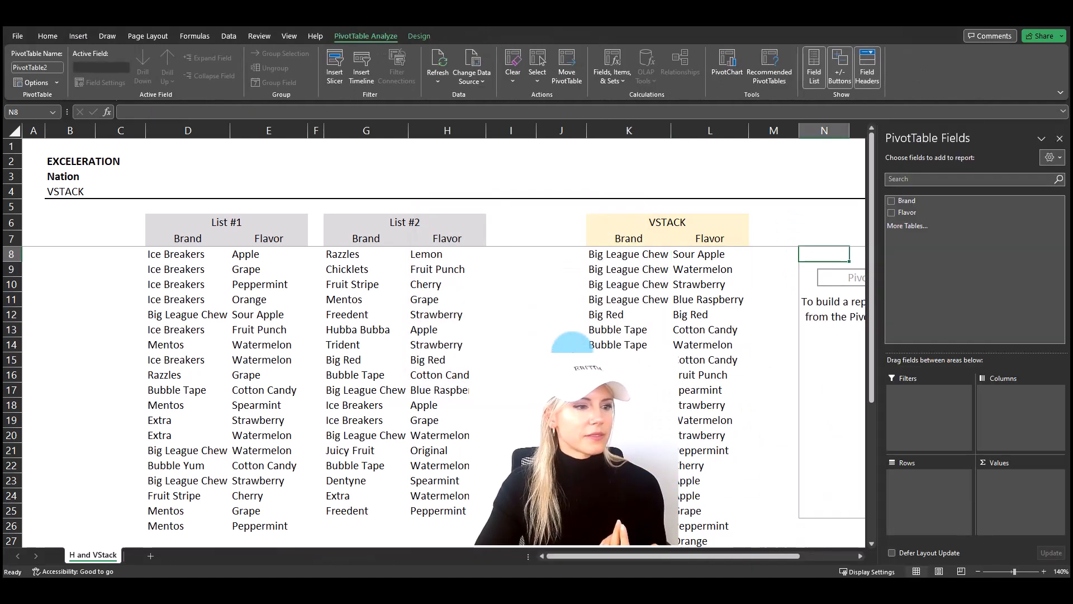
Add Brand and then Flavor to the PivotTable's rows, and select a cell in List #2 outside the PivotTable
drag(974, 202, 911, 480)
drag(911, 209, 927, 496)
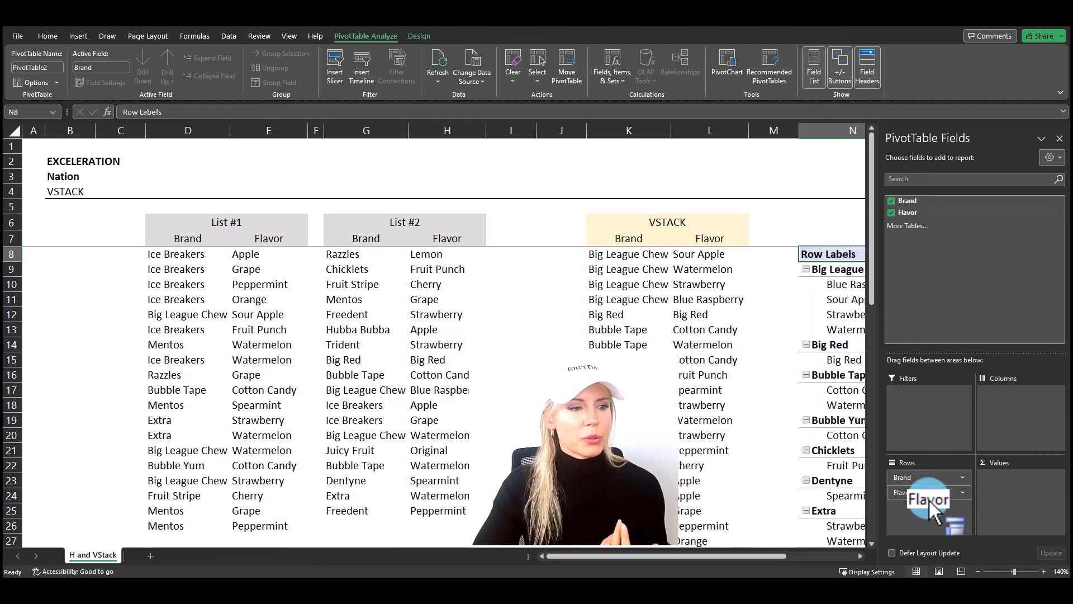
drag(760, 556, 826, 555)
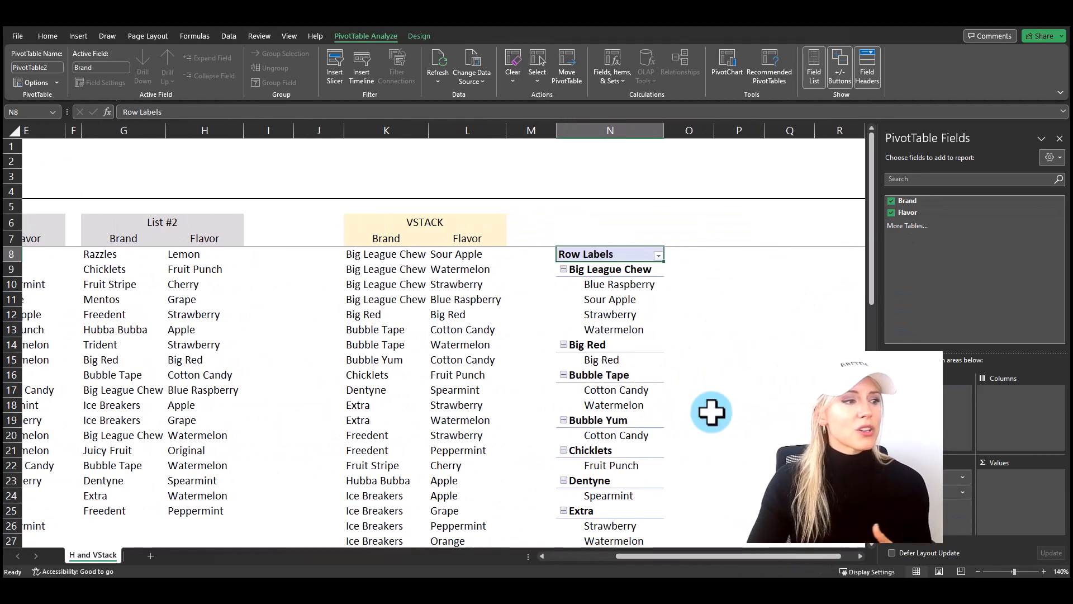
click(191, 271)
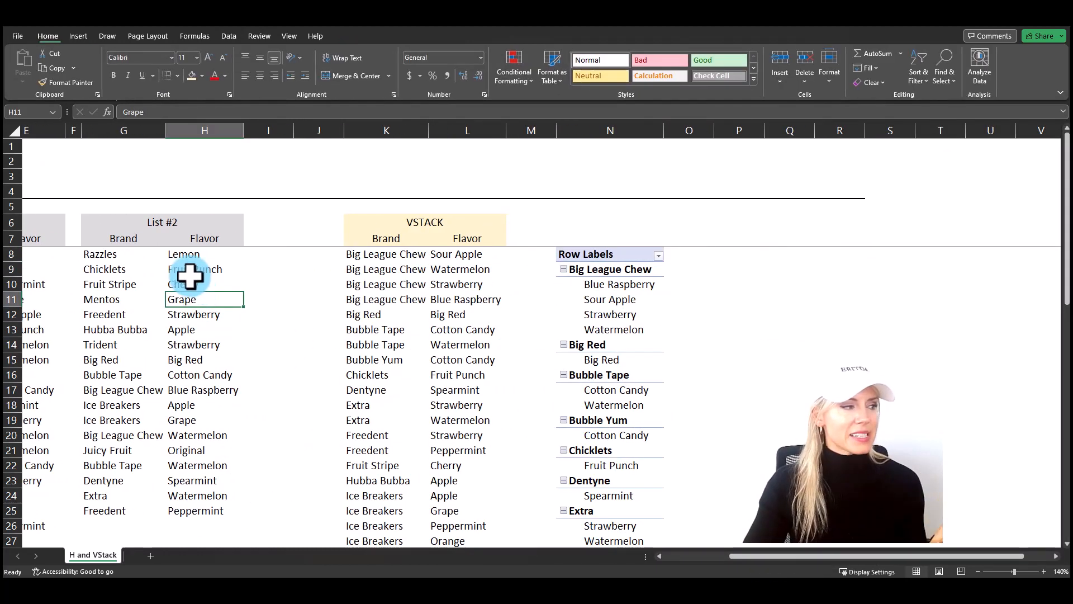